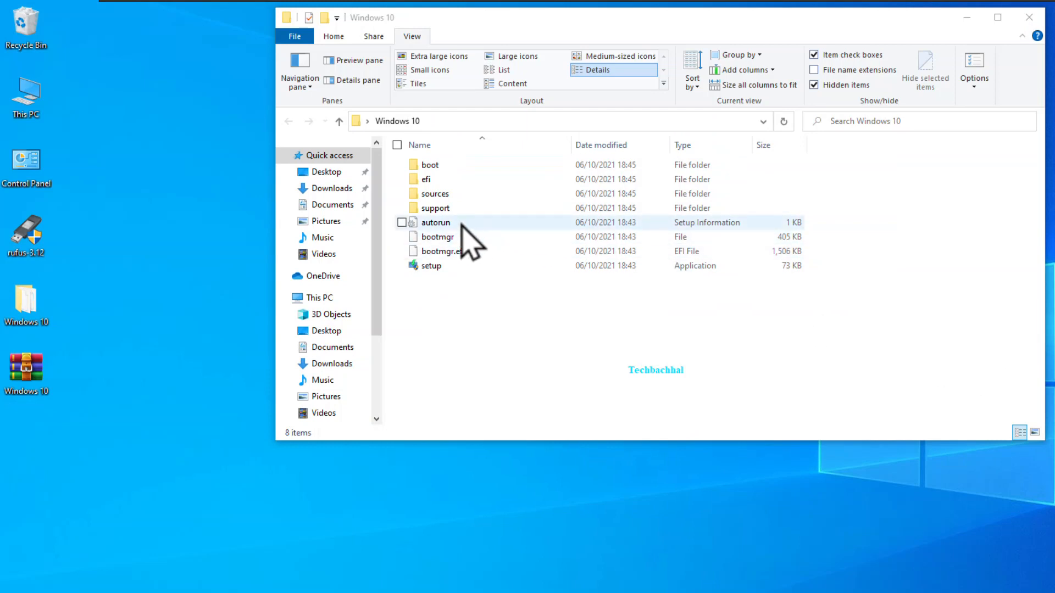
Step: Delete the autorun setup information file from the Windows 10 folder and close the folder window
right_click(451, 224)
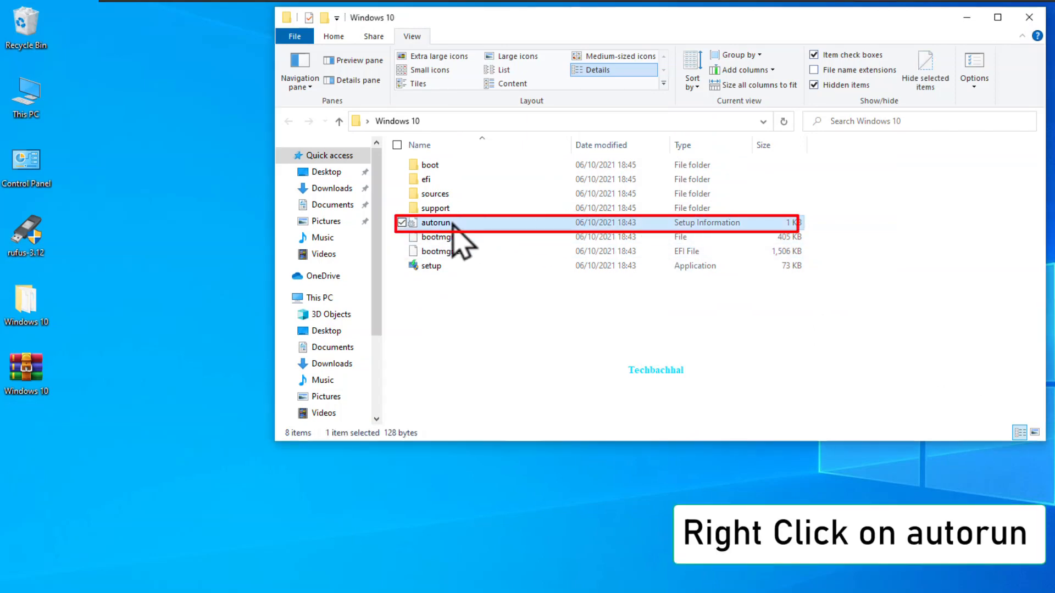
right_click(452, 223)
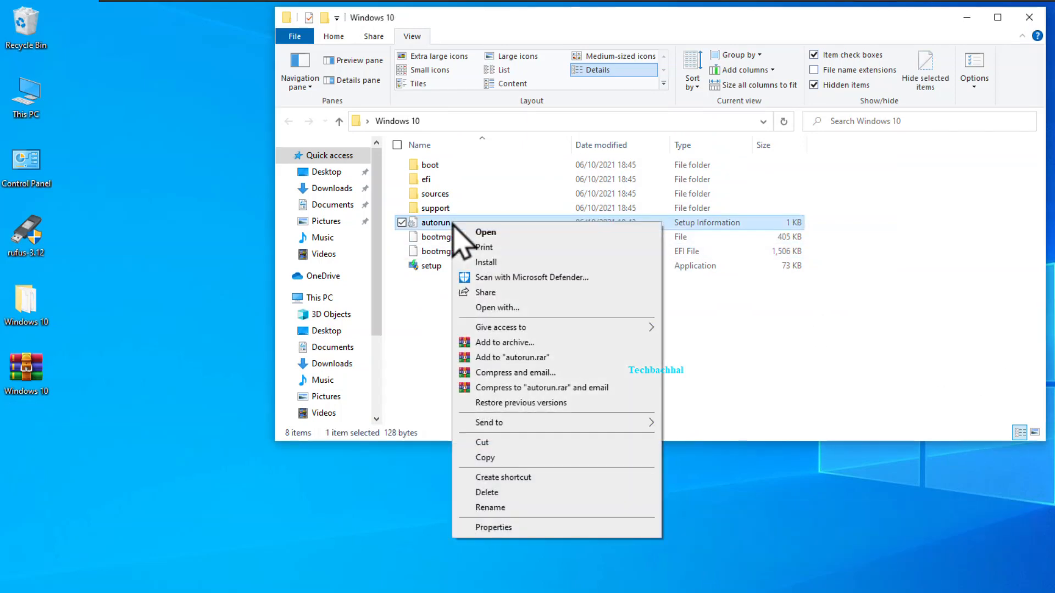
left_click(486, 492)
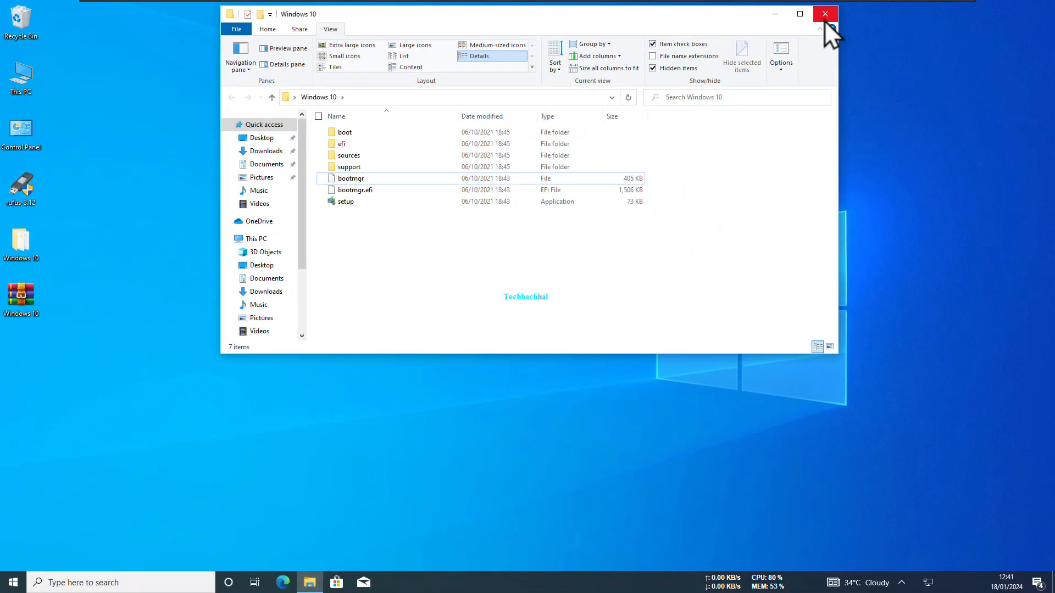
left_click(940, 15)
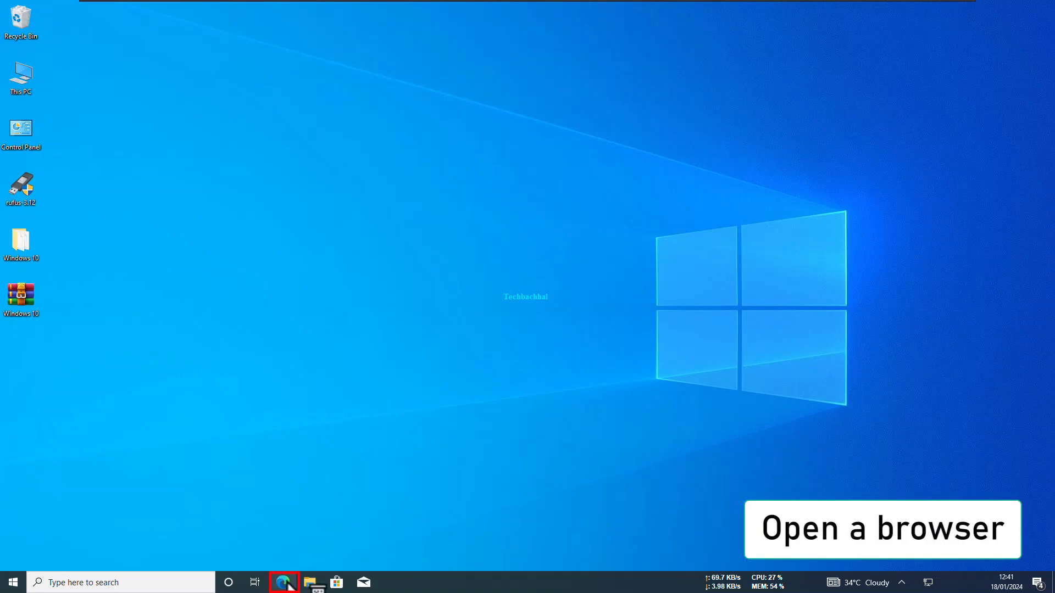
Step: Open the Edge browser and search the web for "download winarchiver"
left_click(289, 585)
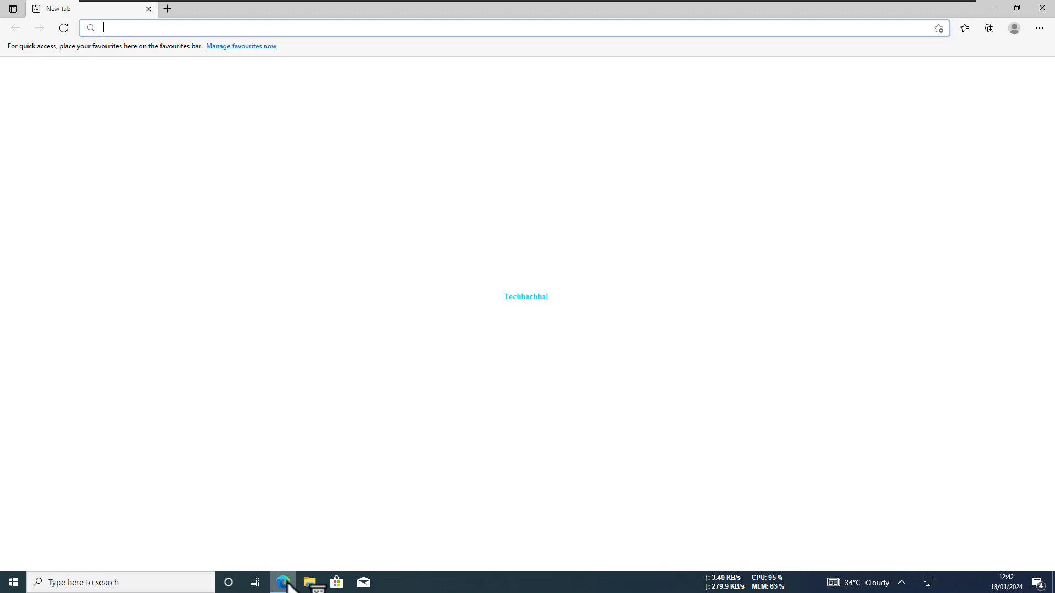
type("download win")
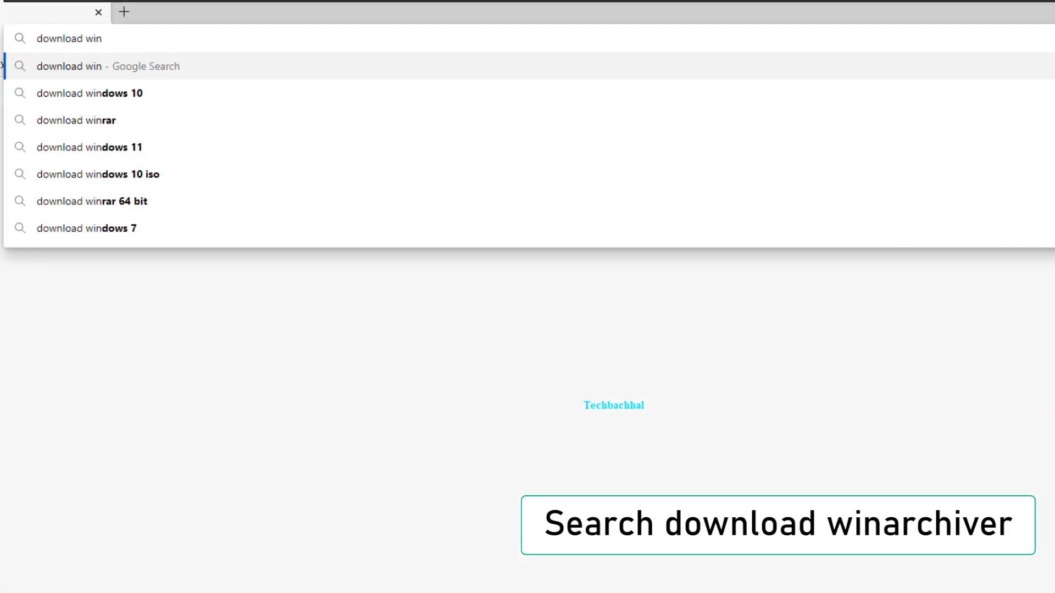
type("ar")
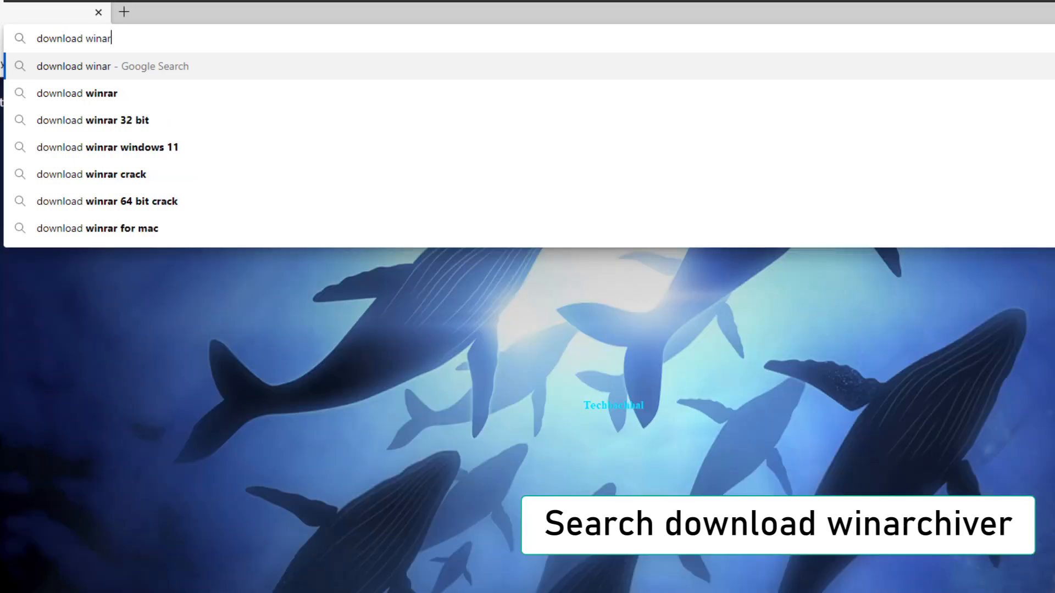
type("chiv")
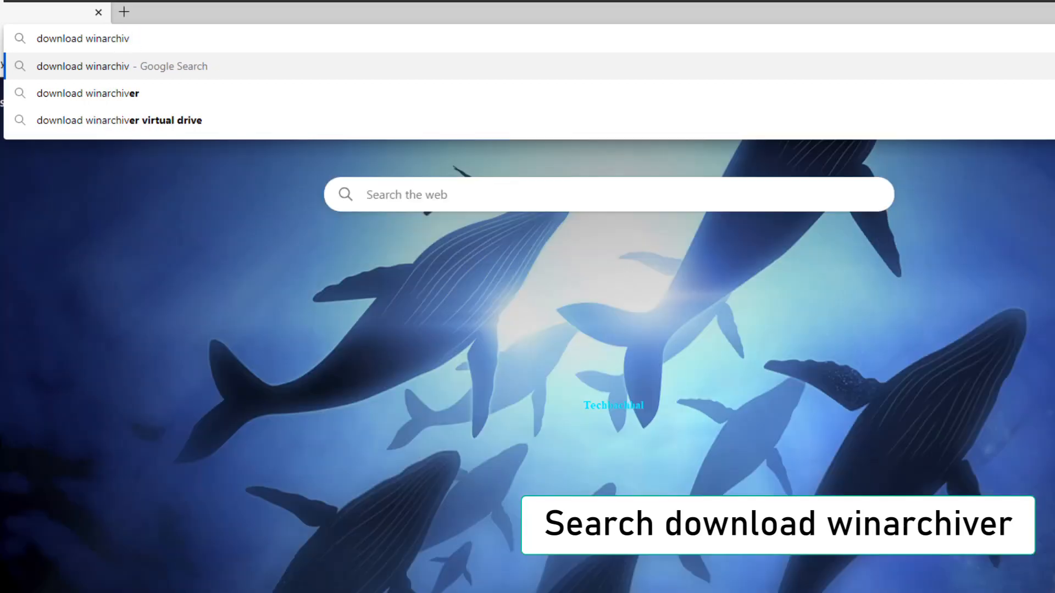
type("er")
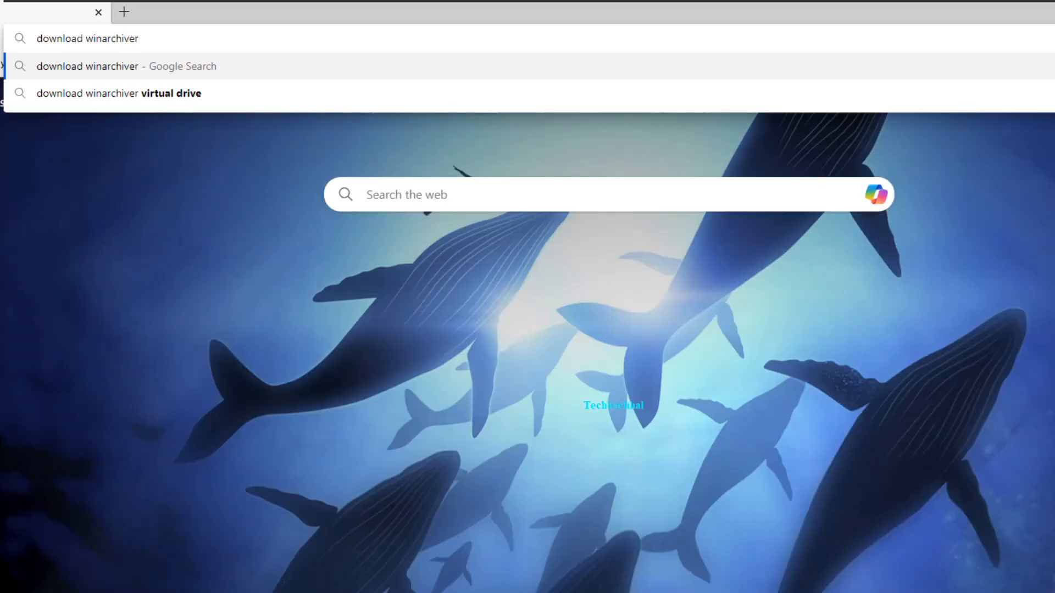
key("Return")
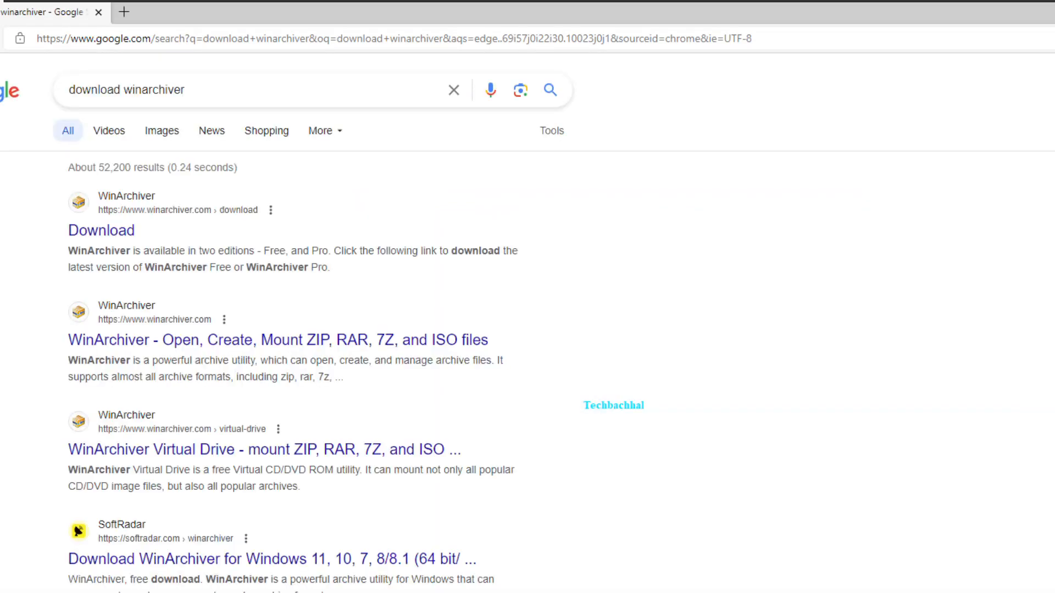
Step: Download the 64-bit edition of WinArchiver Free from winarchiver.com and show the downloaded installer in its folder
left_click(101, 231)
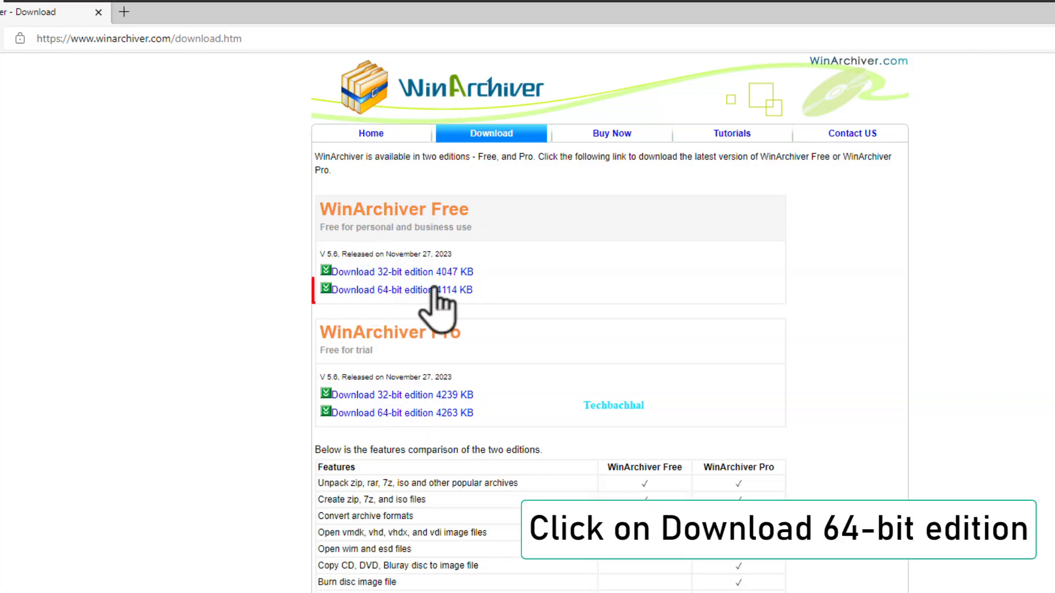
left_click(399, 289)
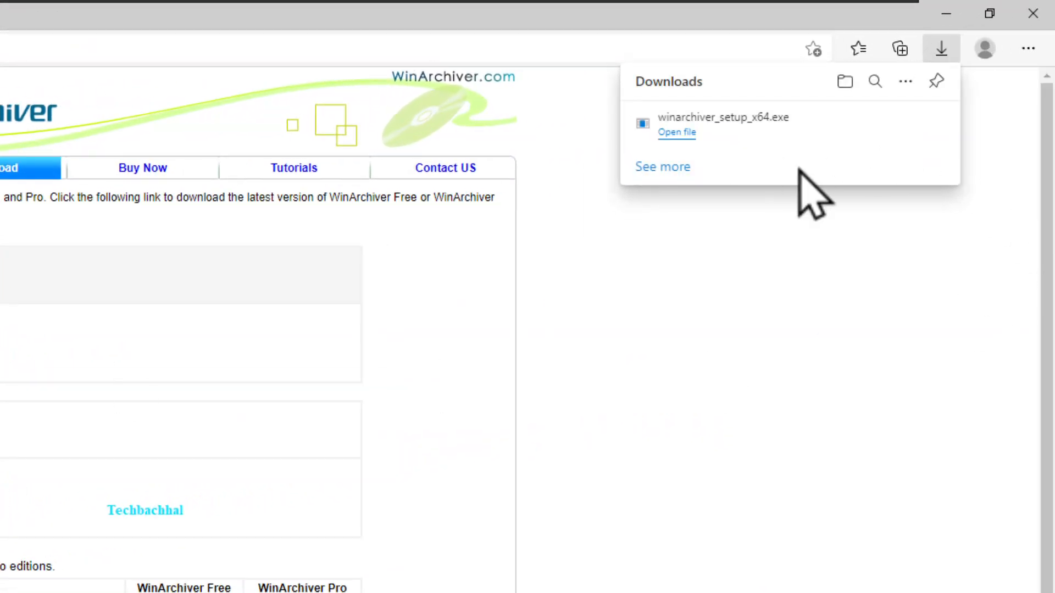
mouse_move(825, 130)
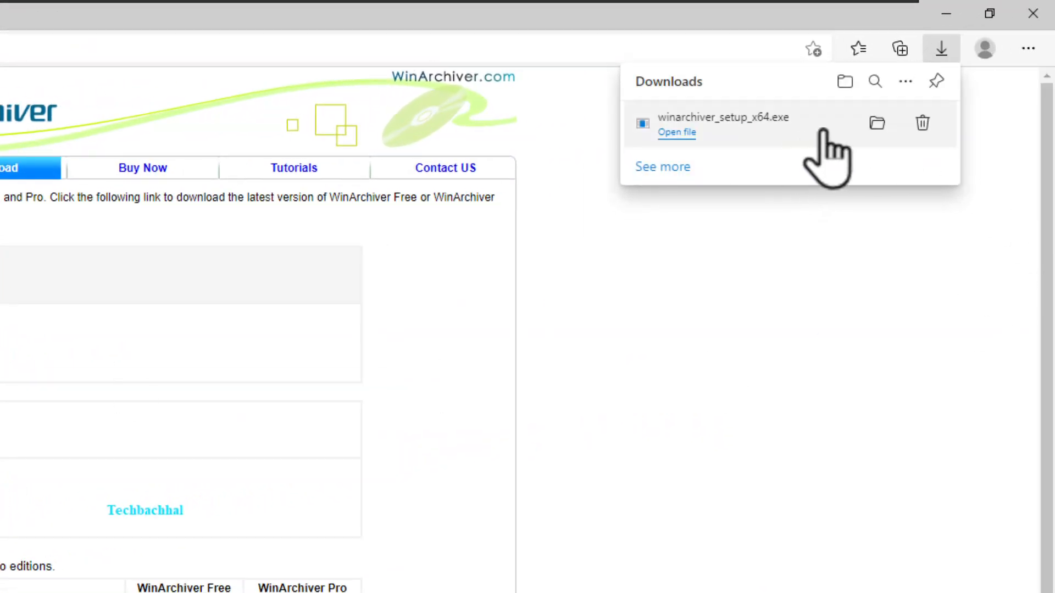
left_click(878, 124)
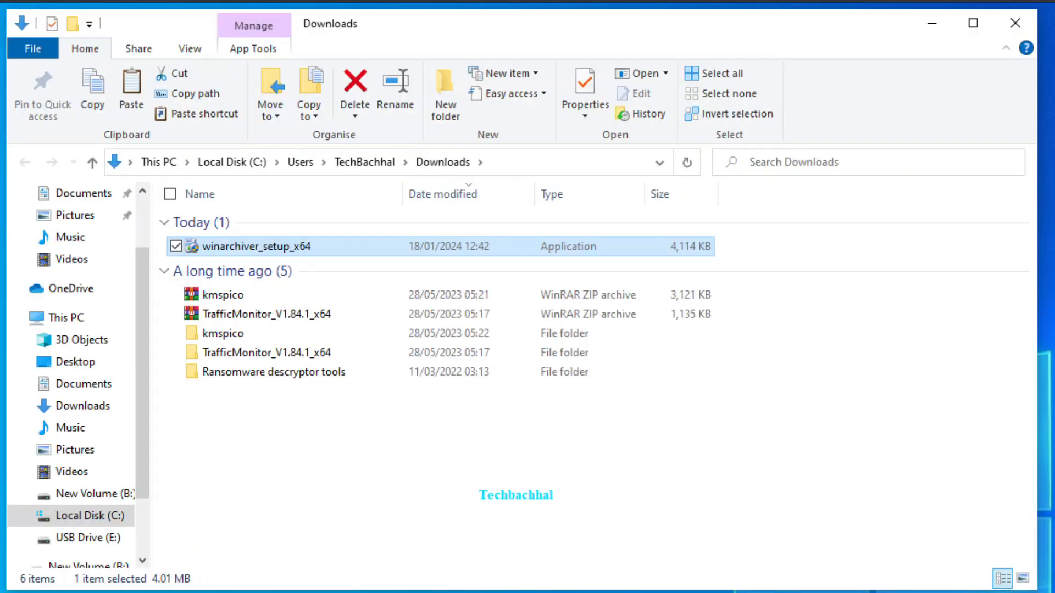
Step: Install WinArchiver 5.6 from winarchiver_setup_x64, accepting the license, the default C:\Program Files\WinArchiver folder and the default file associations
double_click(258, 247)
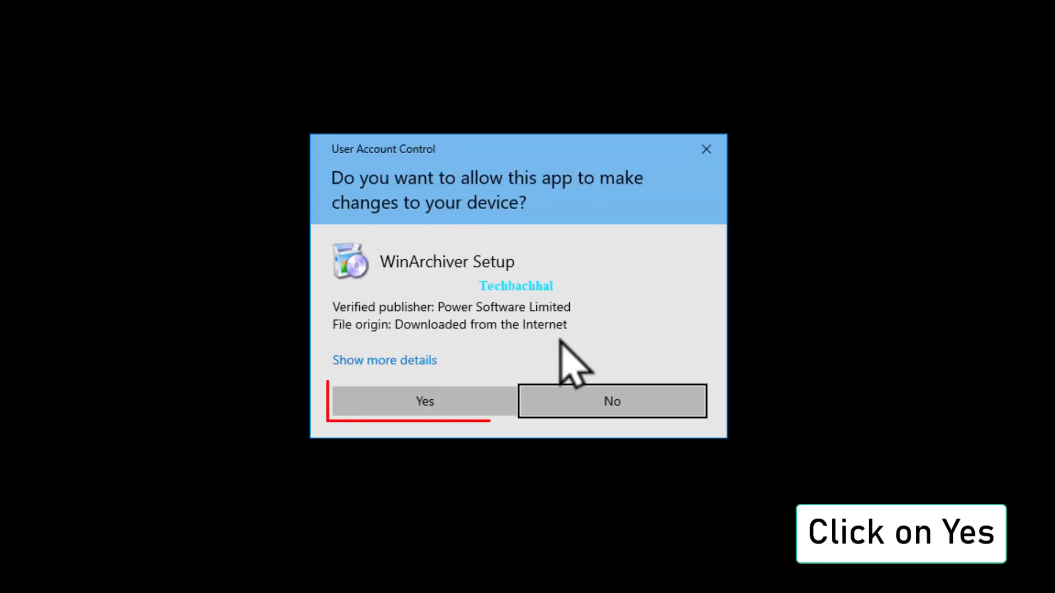
left_click(431, 408)
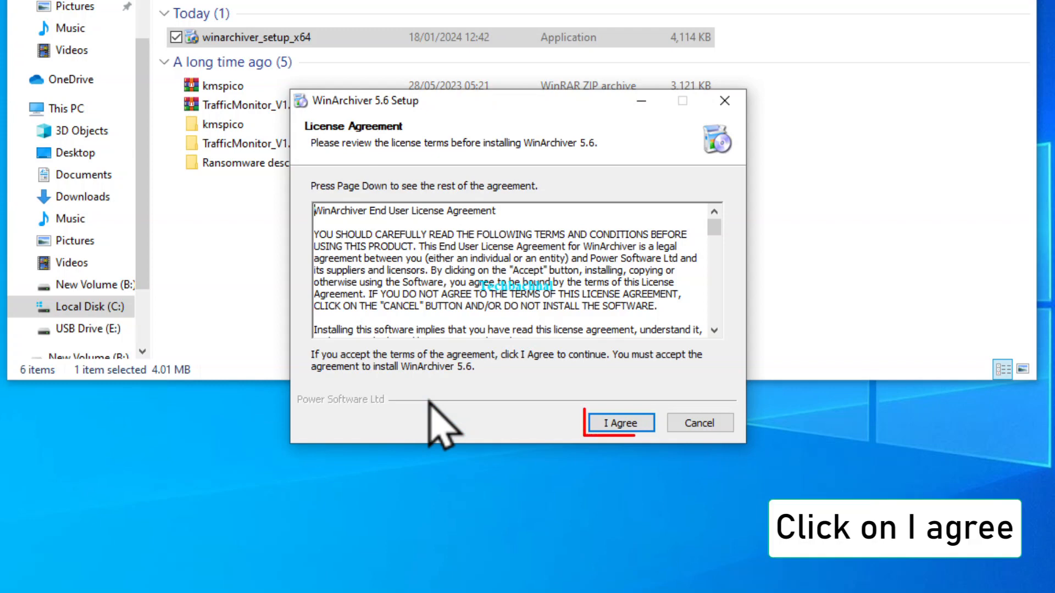
left_click(625, 425)
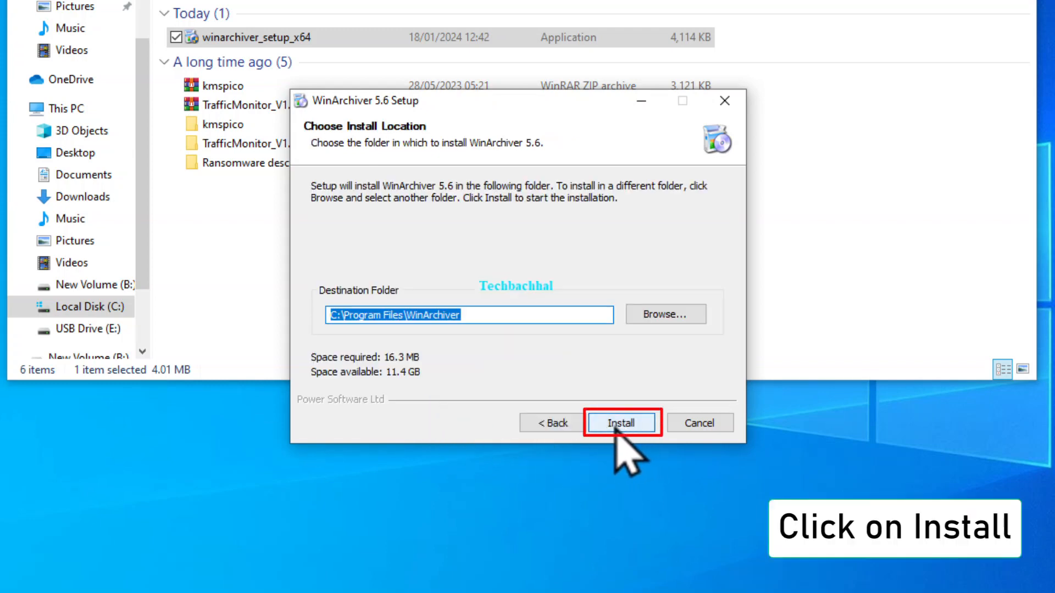
left_click(616, 426)
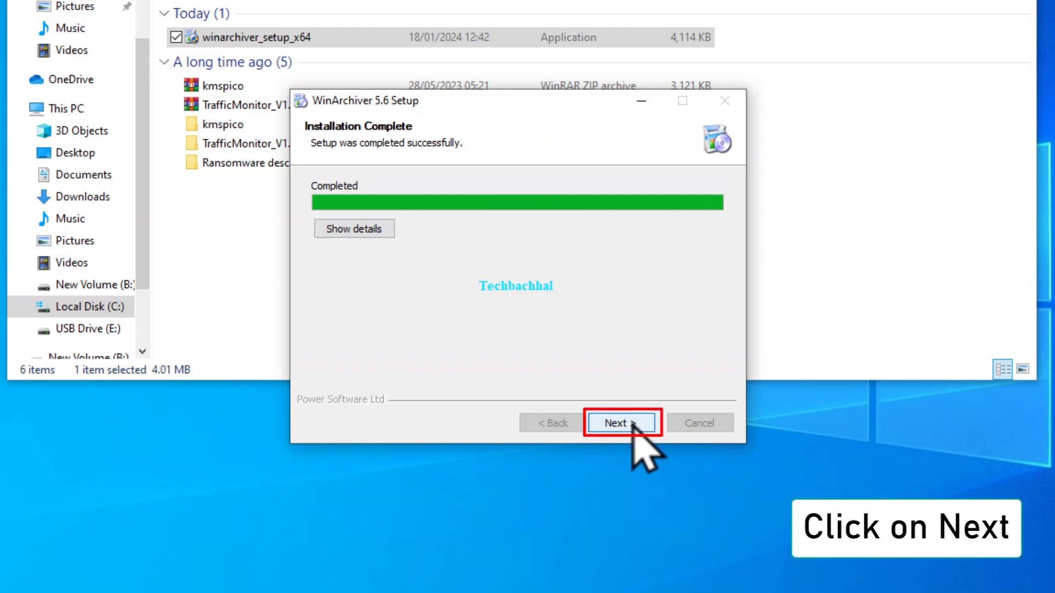
left_click(632, 424)
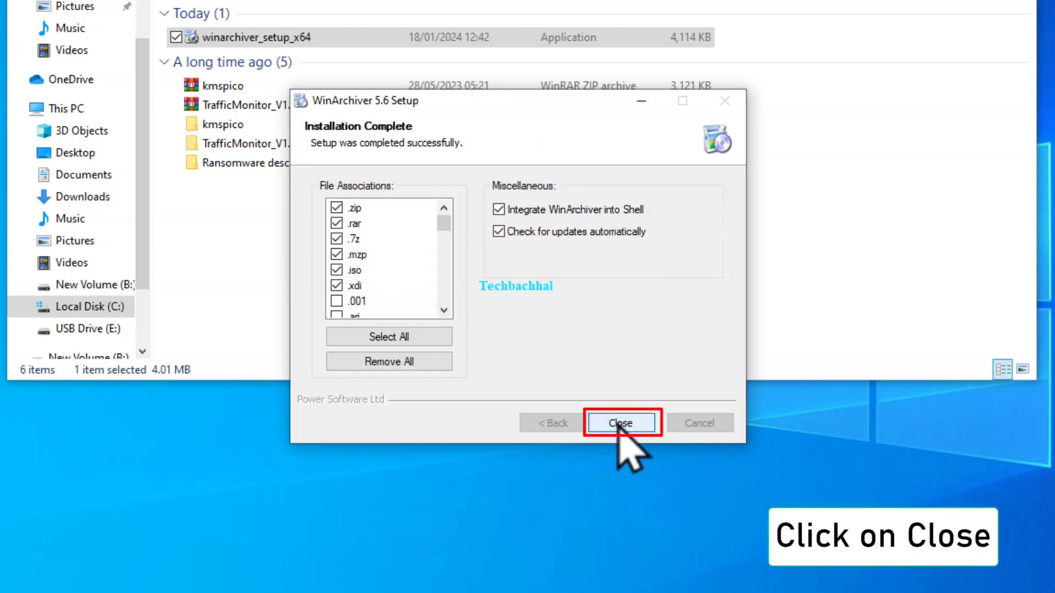
left_click(624, 422)
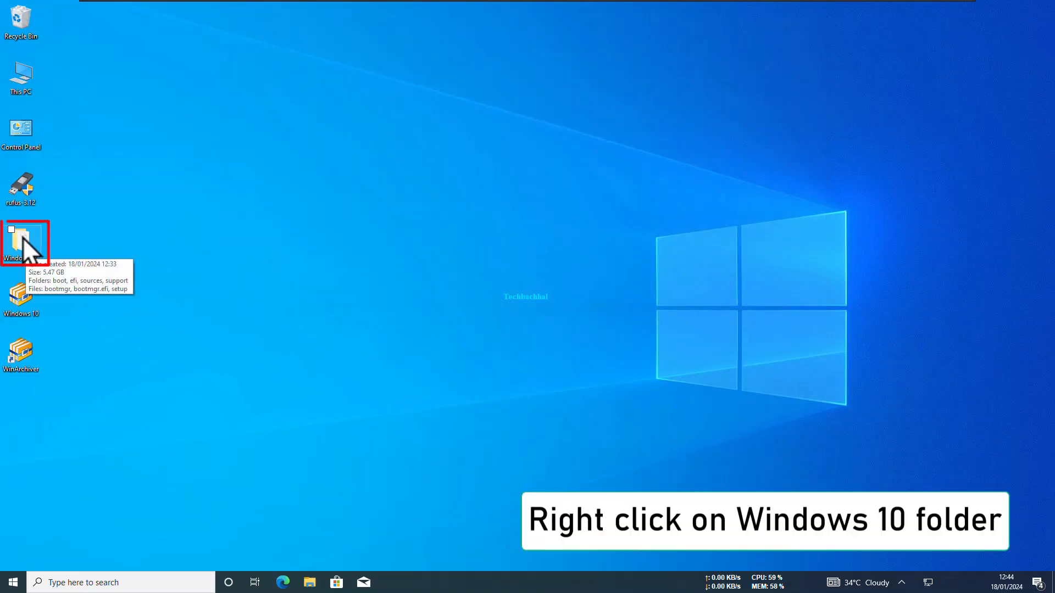
Step: Pack the desktop's Windows 10 folder into an ISO image named "Windows 10 new" on the Desktop using WinArchiver, and close the program
right_click(22, 236)
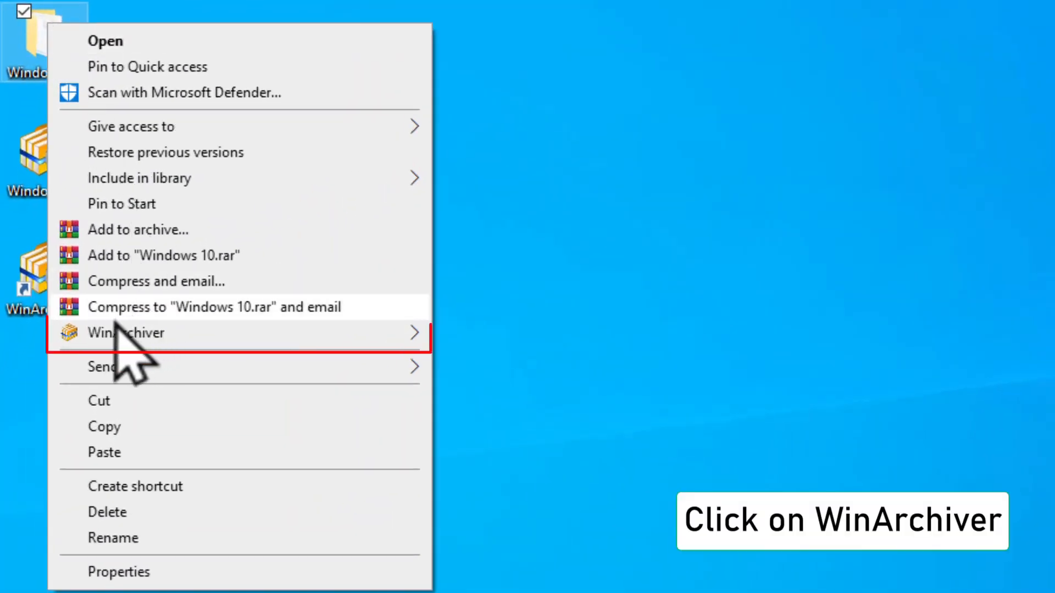
left_click(181, 335)
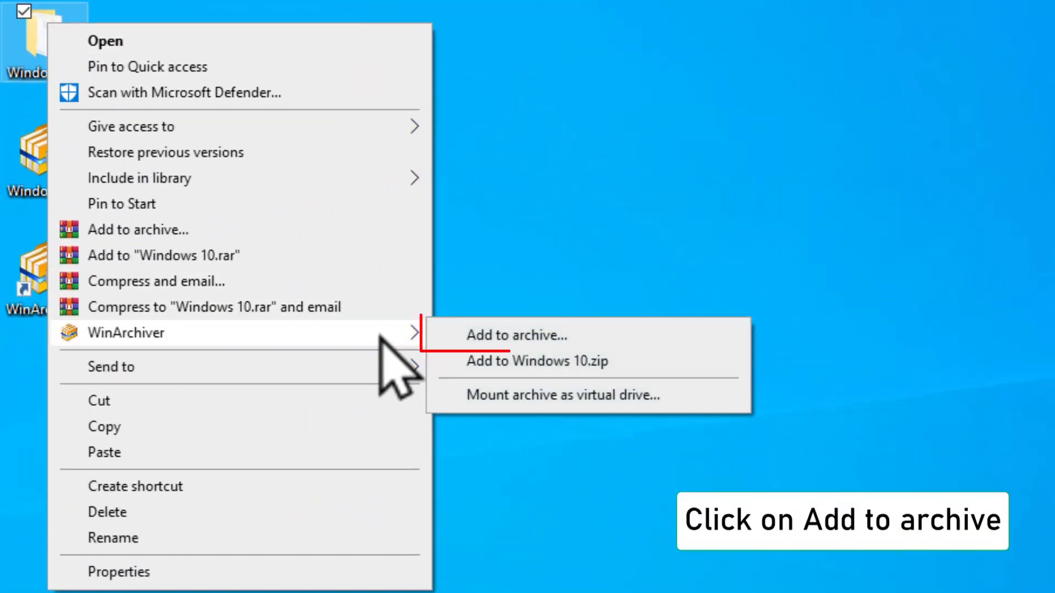
left_click(544, 336)
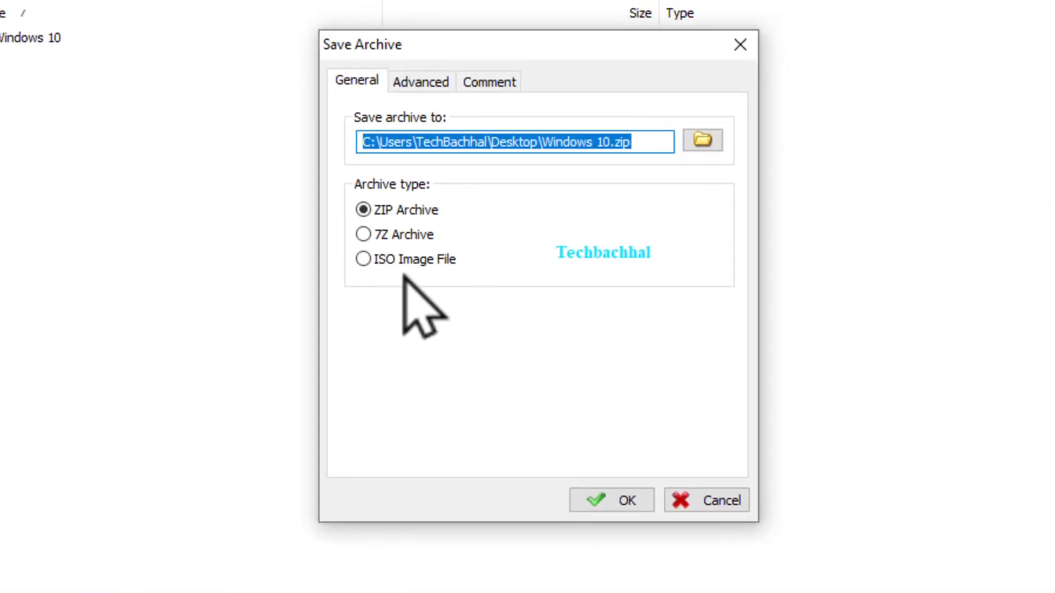
left_click(373, 259)
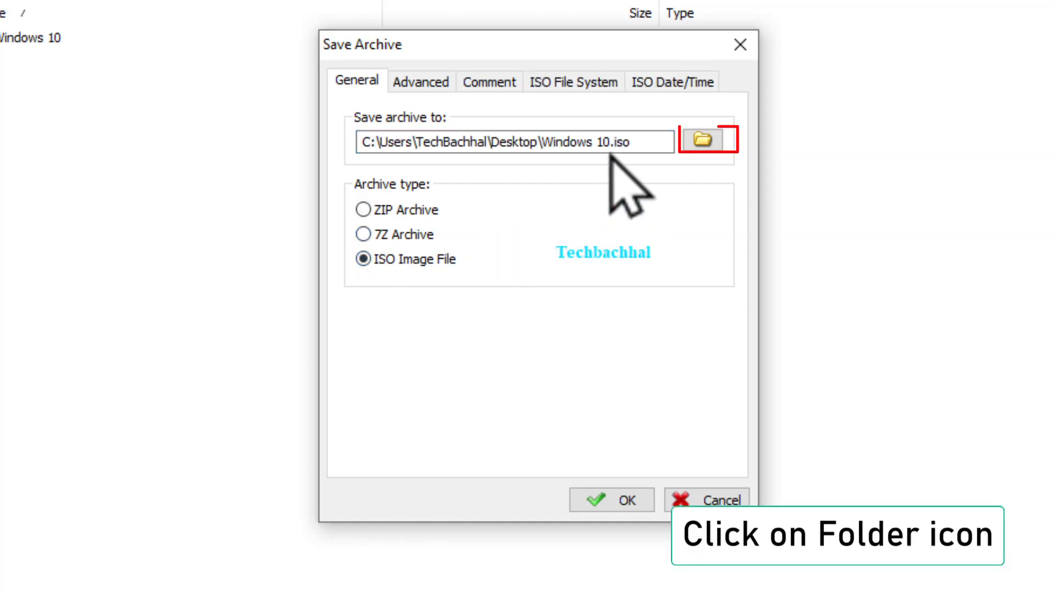
left_click(705, 141)
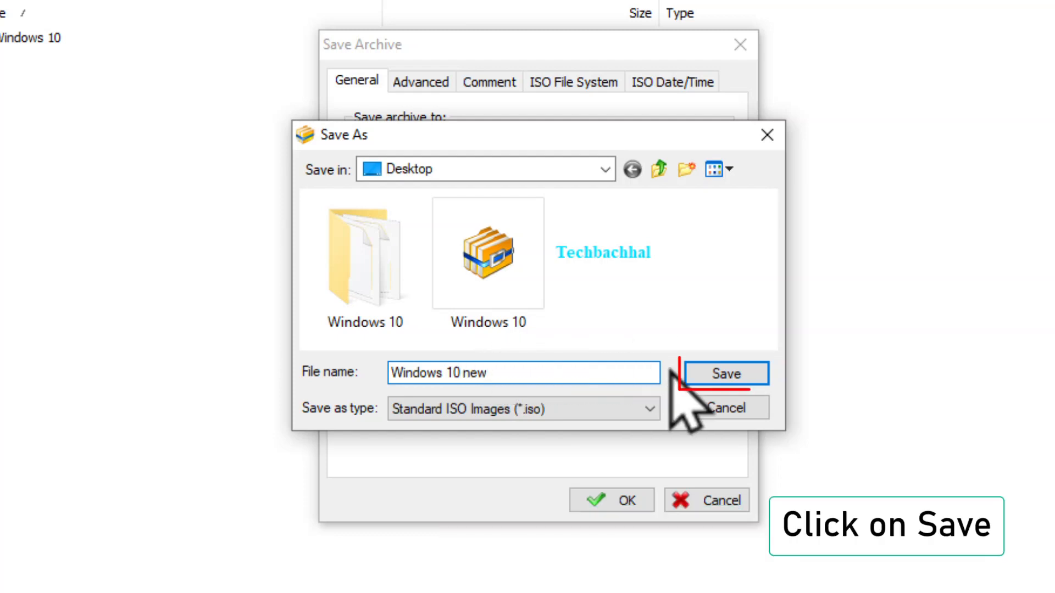
left_click(714, 369)
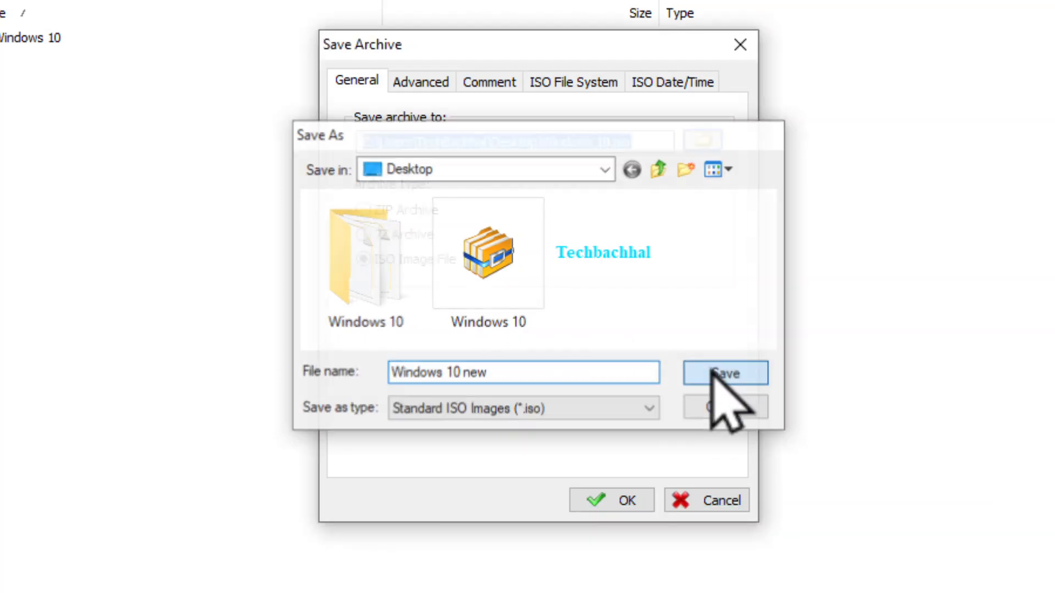
left_click(610, 499)
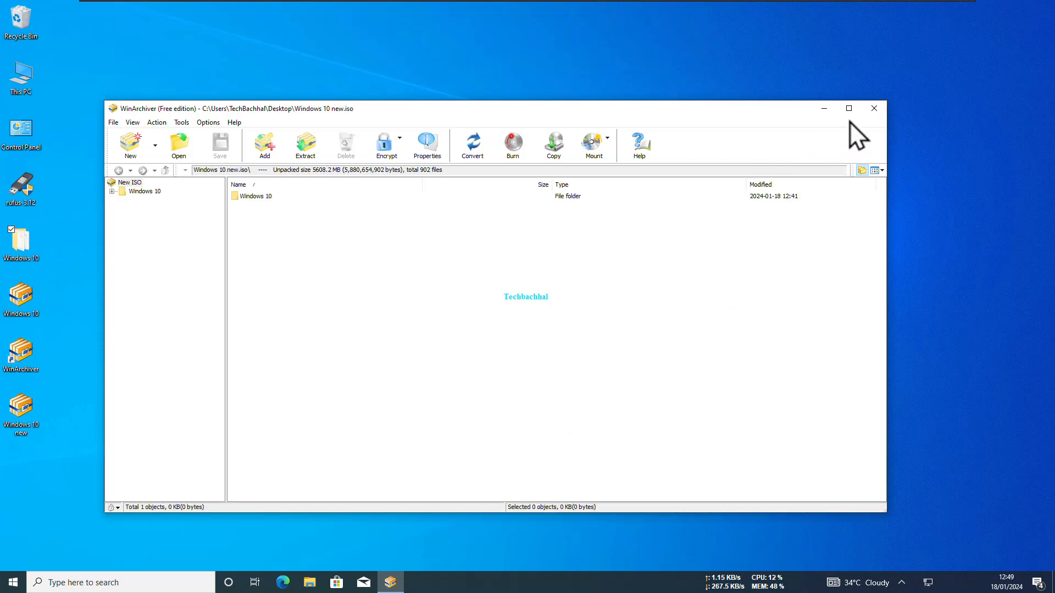
left_click(873, 112)
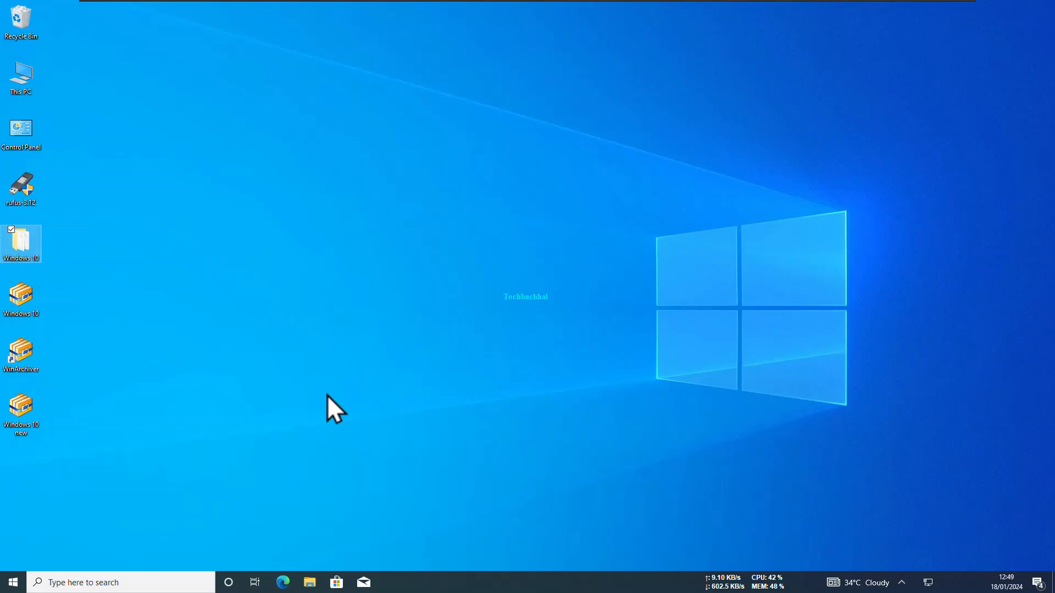
Step: Launch rufus-3.12 from the desktop, allow it to make changes, and choose NO_LABEL (E:) [16 GB] as the device
left_click(327, 395)
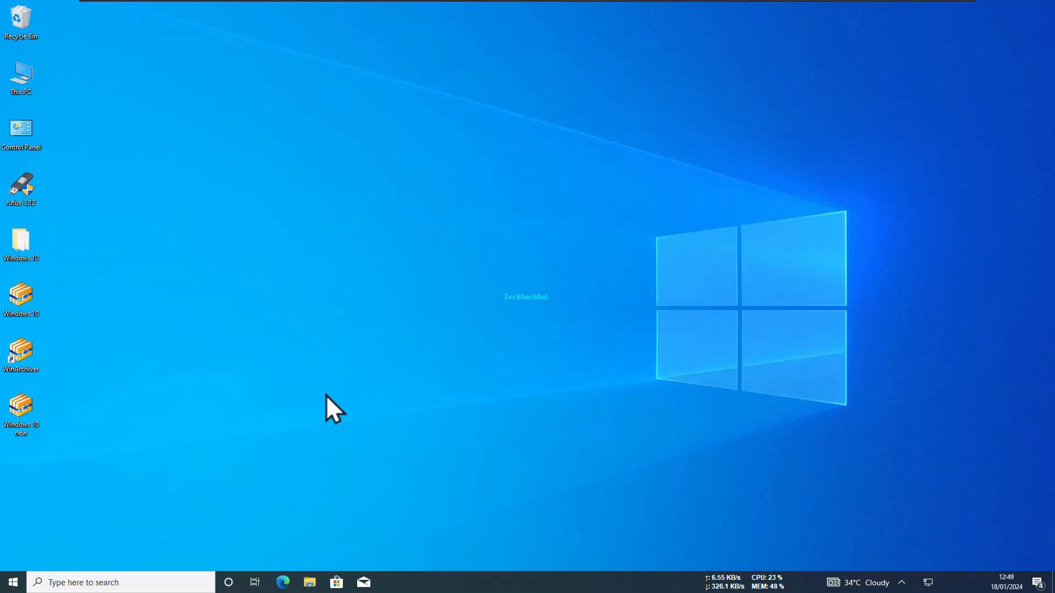
double_click(31, 193)
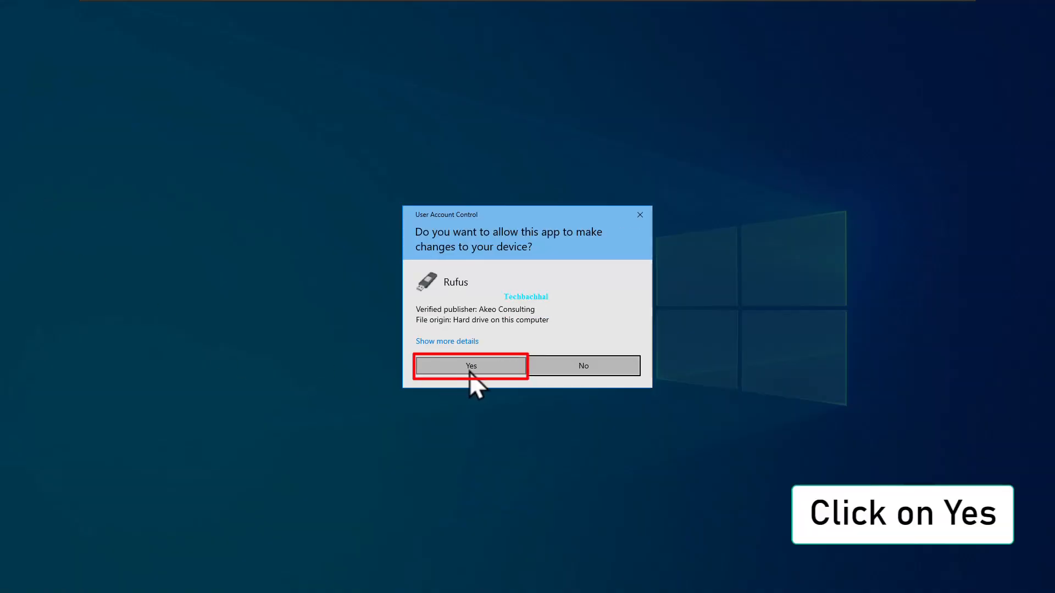
left_click(459, 368)
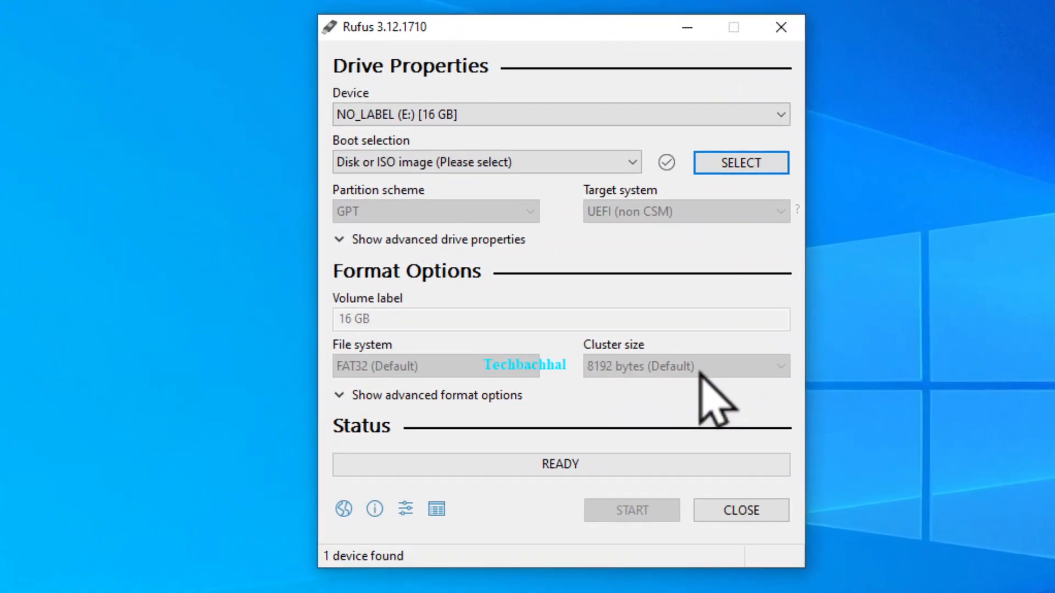
left_click(496, 116)
left_click(497, 119)
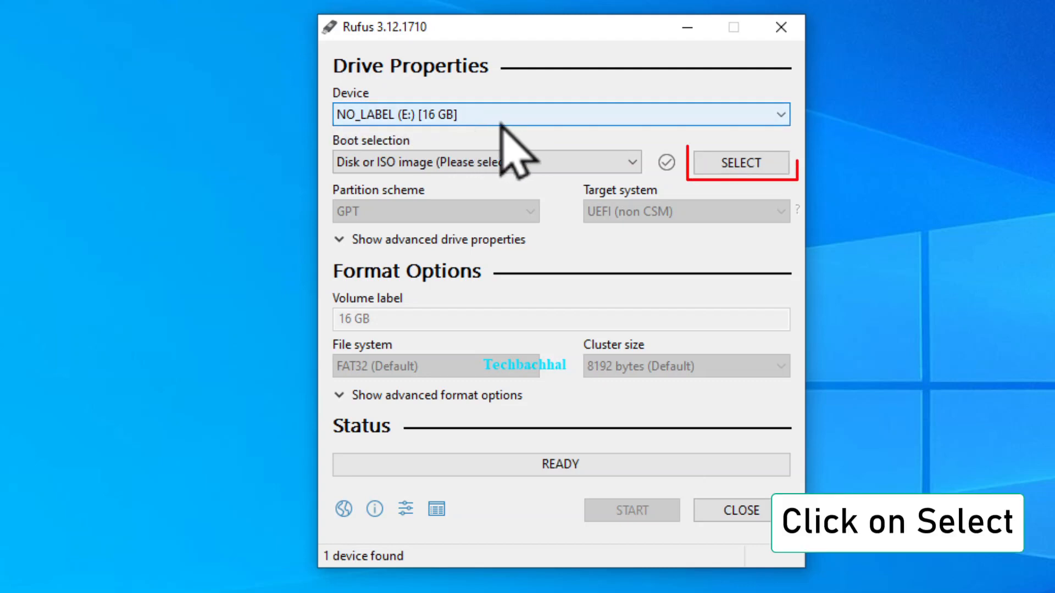
Step: Load the "Windows 10 new" ISO image from the Desktop as the boot selection
left_click(760, 165)
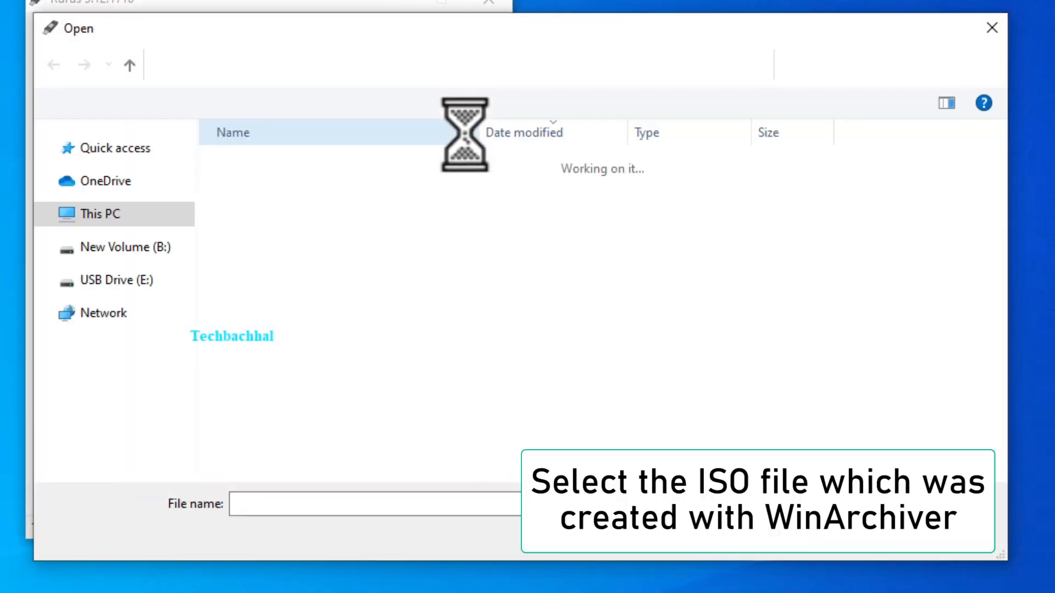
left_click(468, 133)
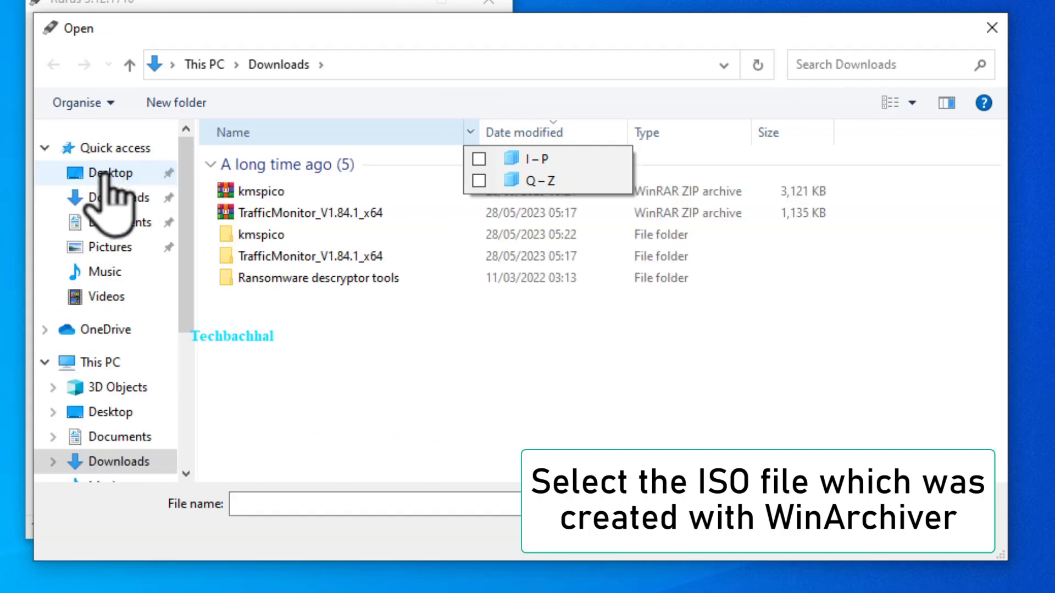
left_click(104, 174)
left_click(105, 175)
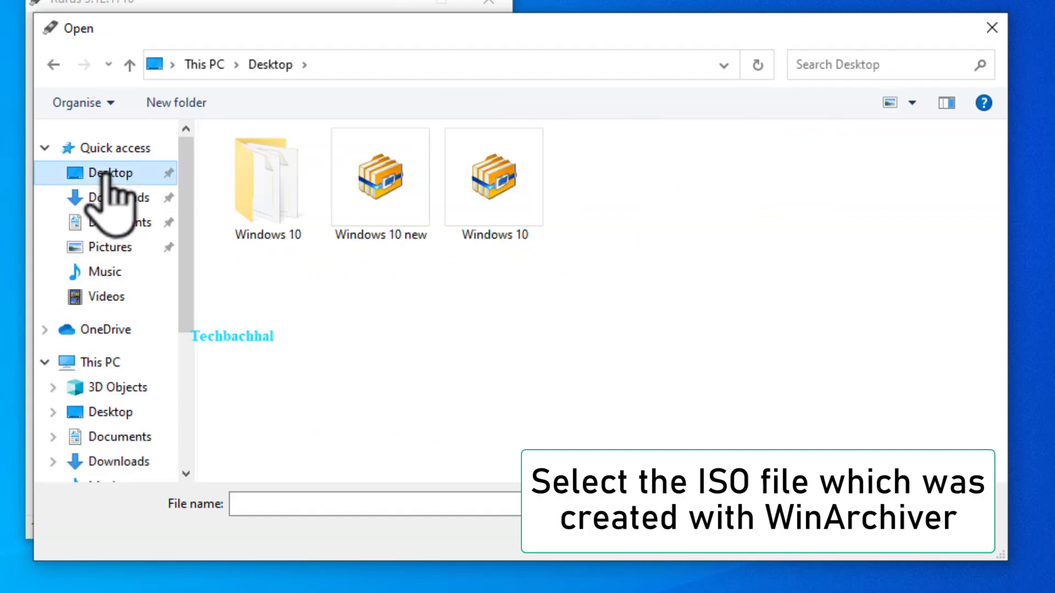
left_click(384, 180)
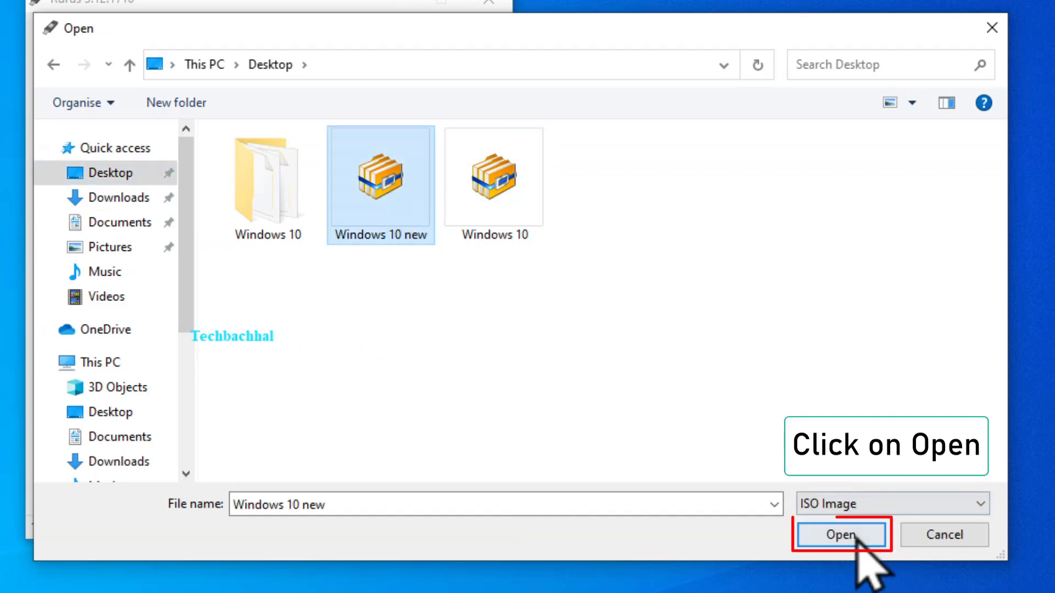
left_click(855, 536)
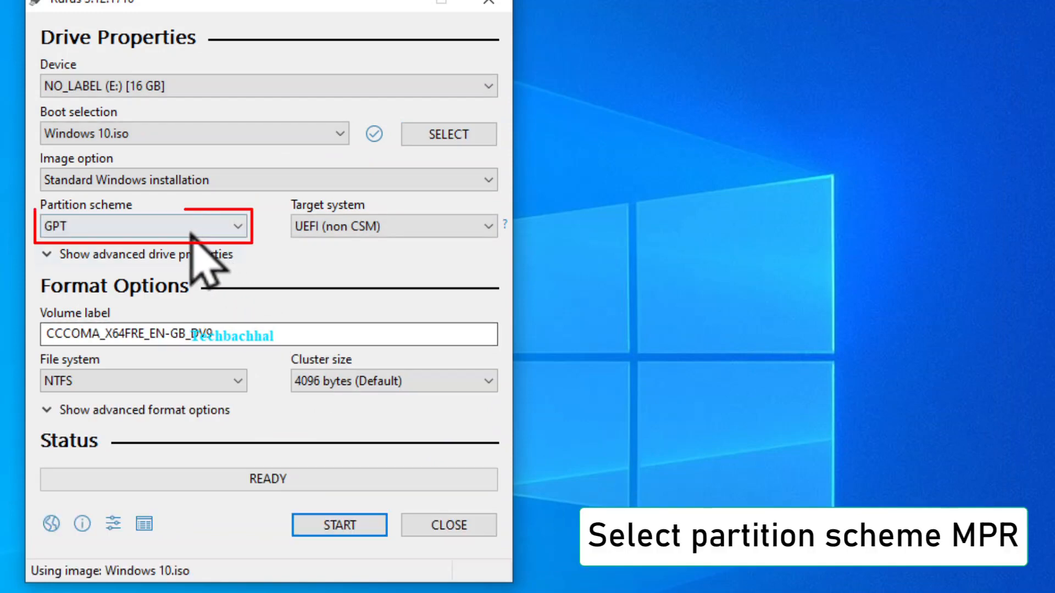
Step: Set the partition scheme to MBR and close Rufus
left_click(225, 227)
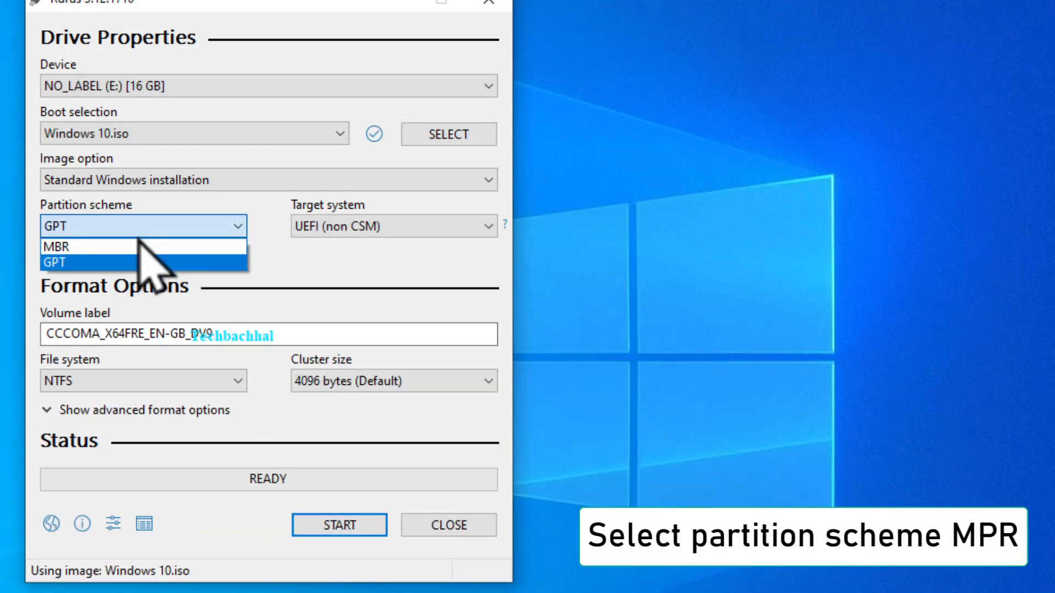
left_click(128, 249)
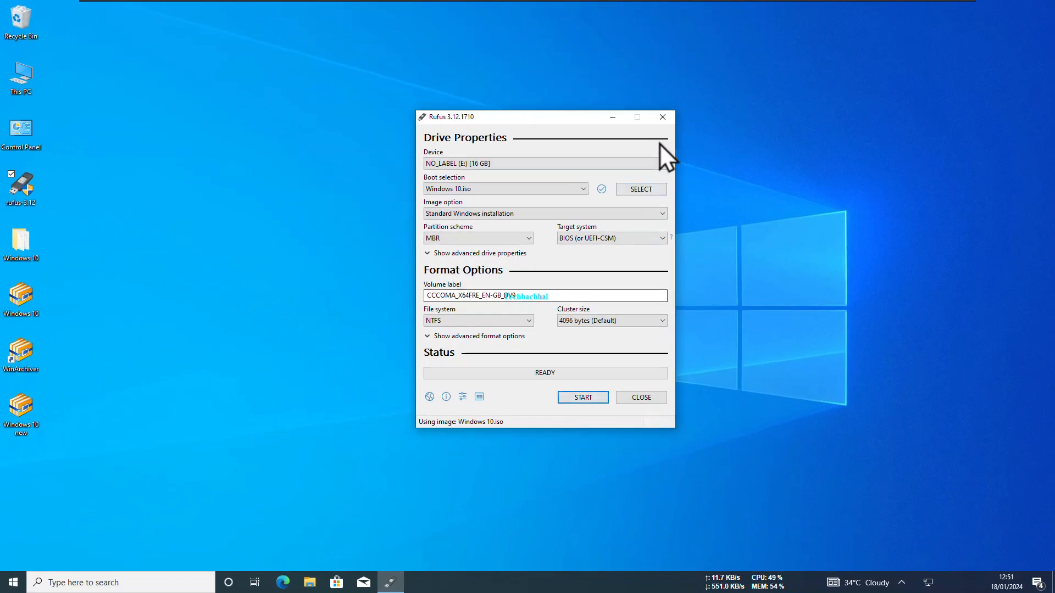
left_click(662, 118)
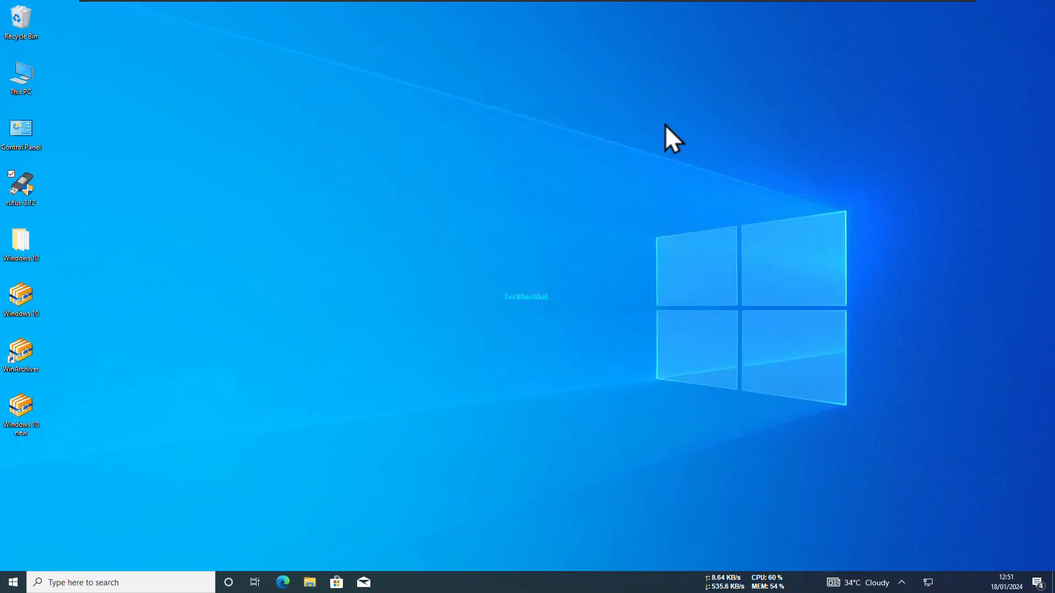